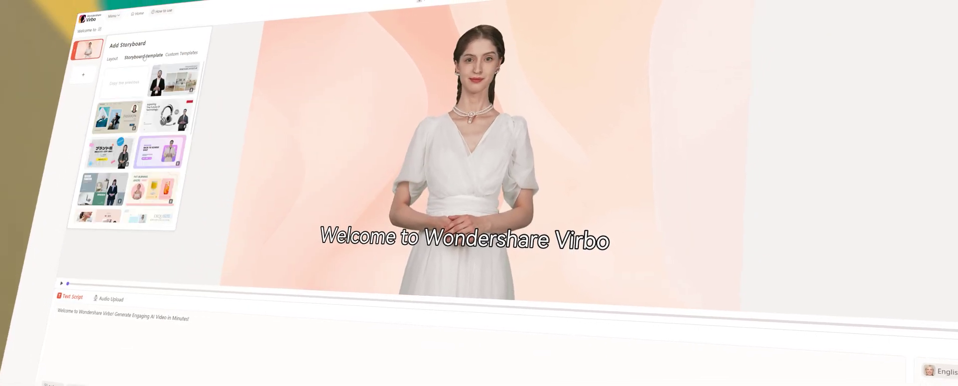
Step: Scroll through the AI avatar gallery on the Virbo home screen
{"action": "scroll", "coordinate": [119, 149], "scroll_direction": "down", "scroll_amount": 5}
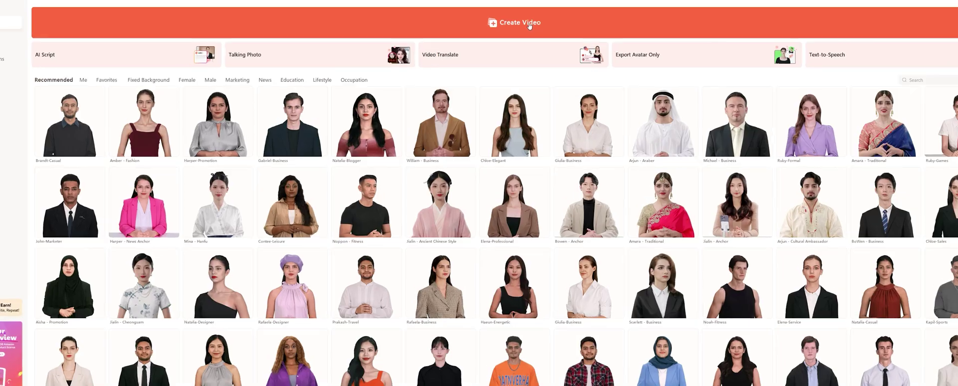
Step: Create a new video project in Landscape 16:9 aspect ratio
{"action": "left_click", "coordinate": [525, 41]}
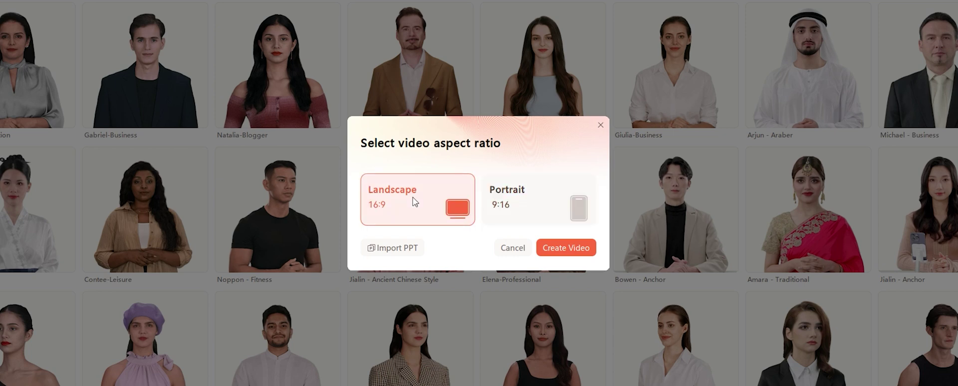
{"action": "left_click", "coordinate": [568, 249]}
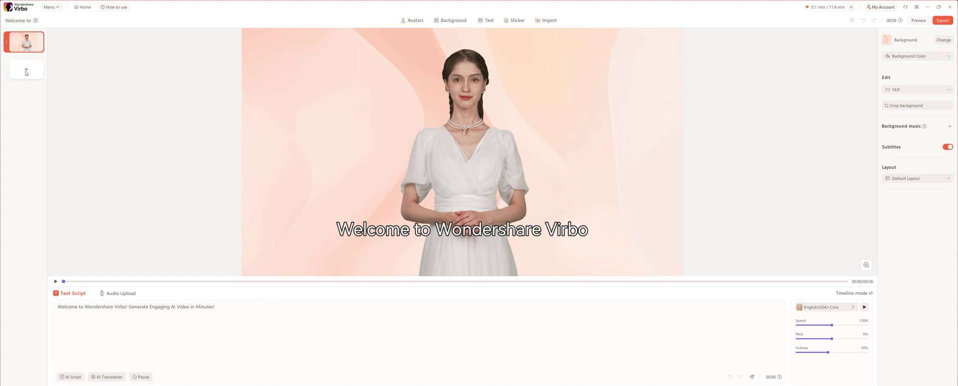
Step: Open the add-storyboard panel and browse the storyboard and custom templates
{"action": "left_click", "coordinate": [26, 71]}
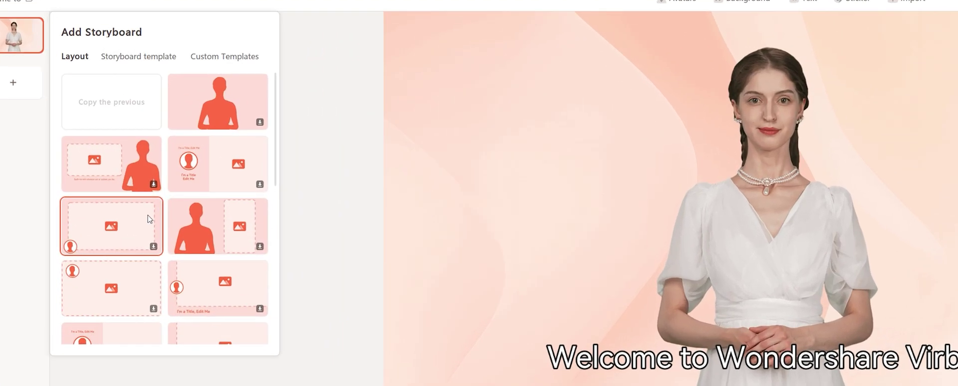
{"action": "scroll", "coordinate": [107, 151], "scroll_direction": "down", "scroll_amount": 3}
{"action": "scroll", "coordinate": [149, 220], "scroll_direction": "down", "scroll_amount": 3}
{"action": "scroll", "coordinate": [149, 220], "scroll_direction": "down", "scroll_amount": 3}
{"action": "scroll", "coordinate": [149, 219], "scroll_direction": "up", "scroll_amount": 10}
{"action": "left_click", "coordinate": [175, 58]}
{"action": "scroll", "coordinate": [214, 207], "scroll_direction": "down", "scroll_amount": 3}
{"action": "scroll", "coordinate": [218, 182], "scroll_direction": "down", "scroll_amount": 5}
{"action": "scroll", "coordinate": [217, 183], "scroll_direction": "up", "scroll_amount": 10}
{"action": "left_click", "coordinate": [224, 57]}
{"action": "left_click", "coordinate": [145, 57]}
Step: Add the Wireless Charging Phone Stand template as a new storyboard
{"action": "scroll", "coordinate": [172, 177], "scroll_direction": "down", "scroll_amount": 3}
{"action": "scroll", "coordinate": [172, 177], "scroll_direction": "down", "scroll_amount": 3}
{"action": "scroll", "coordinate": [172, 177], "scroll_direction": "down", "scroll_amount": 2}
{"action": "left_click", "coordinate": [132, 235]}
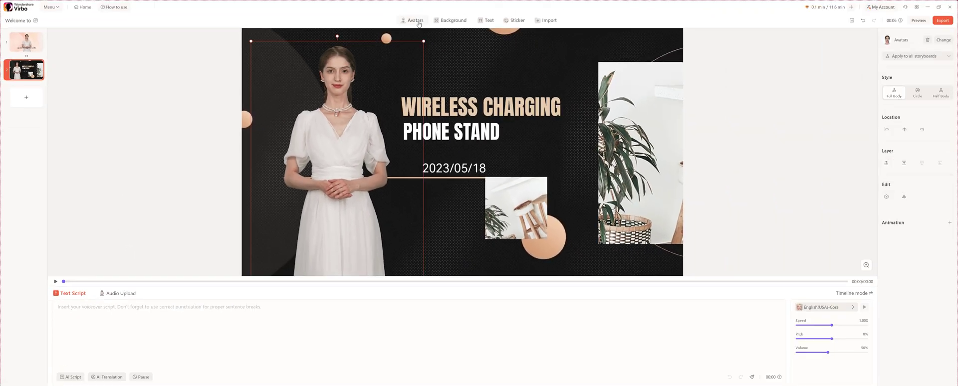
Step: Browse the avatar categories: Recommended, Female, Male, Marketing and News
{"action": "left_click", "coordinate": [417, 21]}
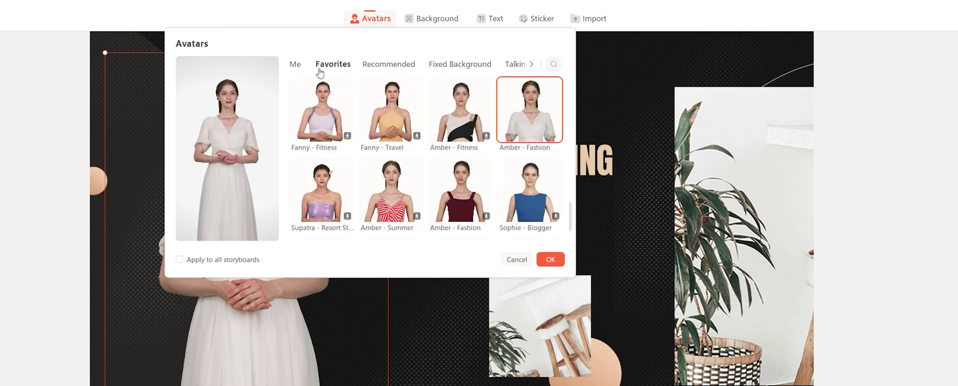
{"action": "left_click", "coordinate": [373, 67]}
{"action": "left_click", "coordinate": [439, 65]}
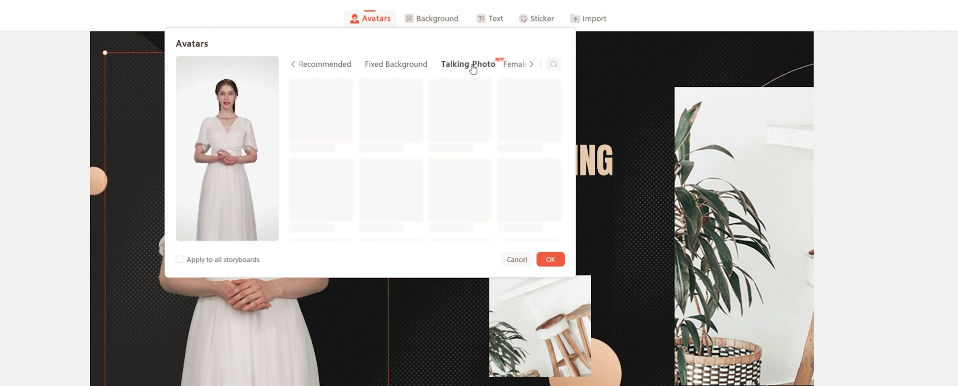
{"action": "left_click", "coordinate": [462, 66]}
{"action": "left_click", "coordinate": [492, 65]}
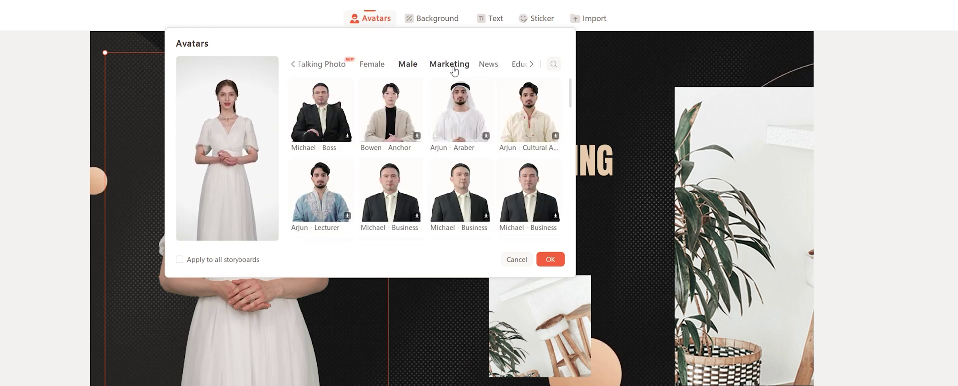
{"action": "left_click", "coordinate": [451, 65]}
{"action": "left_click", "coordinate": [489, 66]}
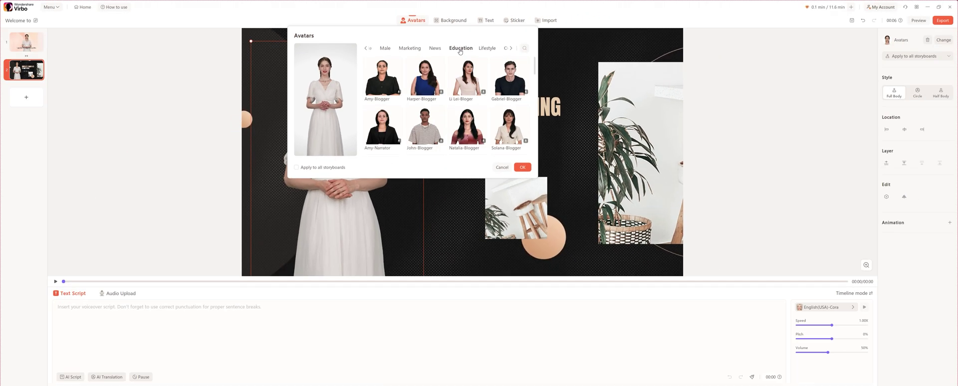
{"action": "left_click", "coordinate": [363, 70]}
{"action": "left_click", "coordinate": [349, 64]}
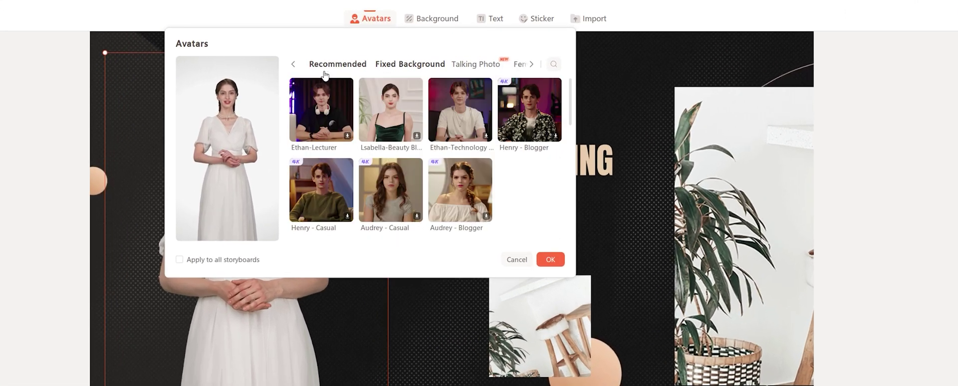
{"action": "left_click", "coordinate": [339, 64]}
Step: Replace the presenter with the Brandt-Casual avatar from Recommended
{"action": "scroll", "coordinate": [350, 144], "scroll_direction": "down", "scroll_amount": 2}
{"action": "scroll", "coordinate": [351, 144], "scroll_direction": "down", "scroll_amount": 2}
{"action": "scroll", "coordinate": [351, 144], "scroll_direction": "down", "scroll_amount": 2}
{"action": "scroll", "coordinate": [352, 143], "scroll_direction": "up", "scroll_amount": 1}
{"action": "scroll", "coordinate": [351, 142], "scroll_direction": "up", "scroll_amount": 4}
{"action": "left_click", "coordinate": [349, 140]}
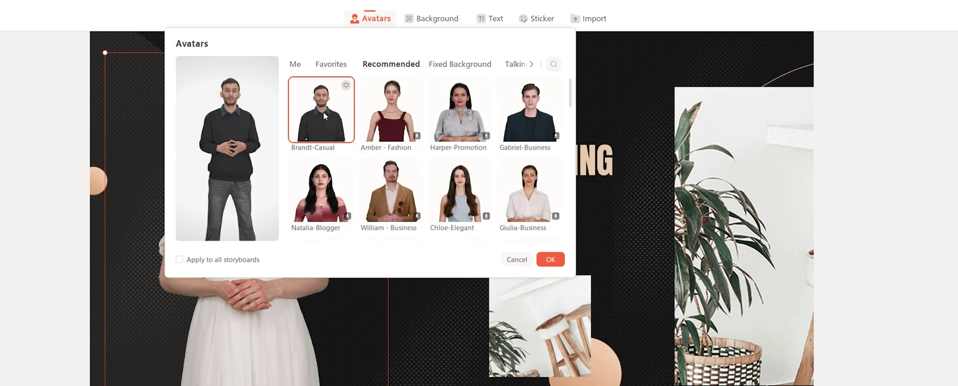
{"action": "left_click", "coordinate": [549, 259]}
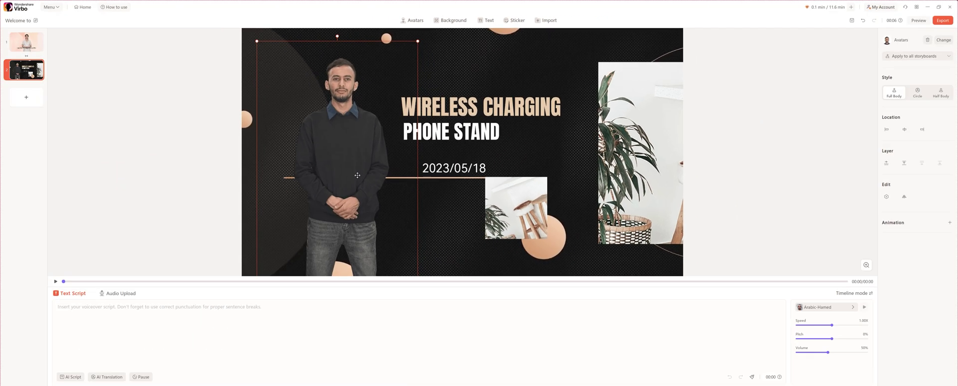
Step: Move the avatar left and try purple, alternate and pink bathroom backgrounds
{"action": "left_click_drag", "start_coordinate": [358, 175], "coordinate": [345, 172]}
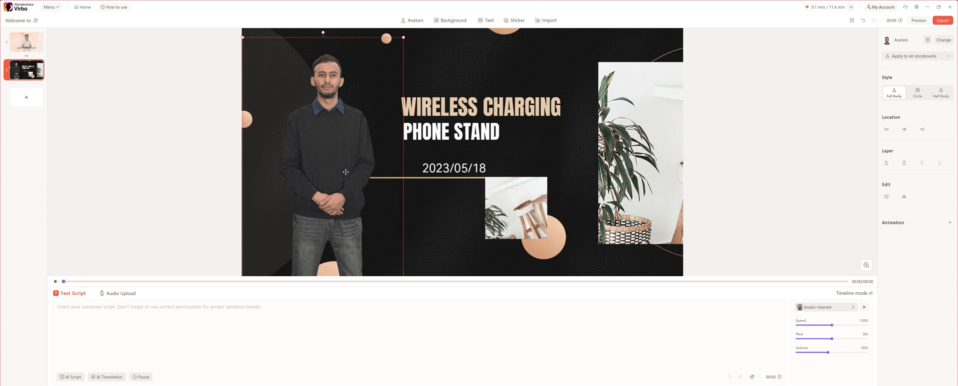
{"action": "left_click", "coordinate": [454, 20]}
{"action": "scroll", "coordinate": [439, 108], "scroll_direction": "down", "scroll_amount": 3}
{"action": "left_click", "coordinate": [438, 108]}
{"action": "left_click", "coordinate": [432, 18]}
{"action": "left_click", "coordinate": [454, 191]}
{"action": "left_click", "coordinate": [432, 18]}
{"action": "scroll", "coordinate": [471, 189], "scroll_direction": "down", "scroll_amount": 2}
{"action": "left_click", "coordinate": [462, 167]}
Step: Browse Basic, Simple, Festival and E-commerce backgrounds, applying a simple one
{"action": "left_click", "coordinate": [432, 18]}
{"action": "left_click", "coordinate": [289, 95]}
{"action": "left_click", "coordinate": [324, 94]}
{"action": "scroll", "coordinate": [434, 199], "scroll_direction": "down", "scroll_amount": 1}
{"action": "left_click", "coordinate": [434, 199]}
{"action": "scroll", "coordinate": [434, 200], "scroll_direction": "down", "scroll_amount": 3}
{"action": "scroll", "coordinate": [434, 199], "scroll_direction": "down", "scroll_amount": 3}
{"action": "left_click", "coordinate": [404, 95]}
{"action": "left_click", "coordinate": [441, 97]}
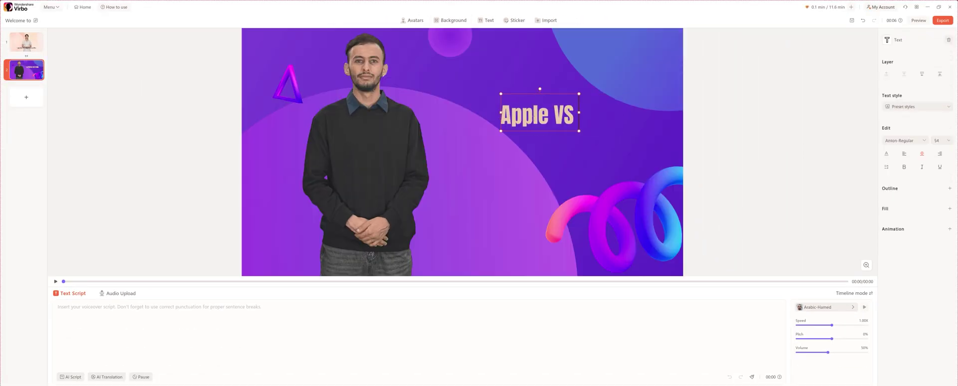
Step: Enlarge the title box and apply the white, pink-outlined preset title style
{"action": "mouse_move", "coordinate": [612, 113]}
{"action": "left_mouse_down"}
{"action": "mouse_move", "coordinate": [654, 122]}
{"action": "mouse_move", "coordinate": [595, 143]}
{"action": "left_mouse_up"}
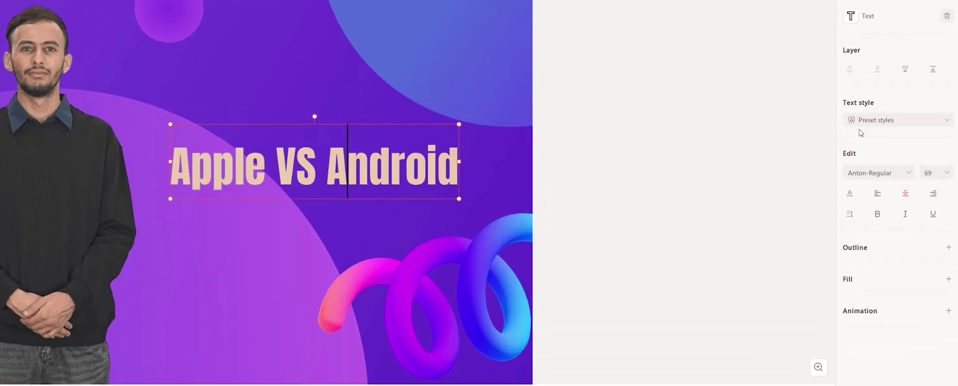
{"action": "left_click", "coordinate": [916, 107]}
{"action": "left_click", "coordinate": [905, 140]}
{"action": "left_click", "coordinate": [898, 119]}
{"action": "left_click", "coordinate": [885, 163]}
{"action": "left_click", "coordinate": [911, 211]}
{"action": "left_click", "coordinate": [897, 120]}
{"action": "left_click", "coordinate": [936, 211]}
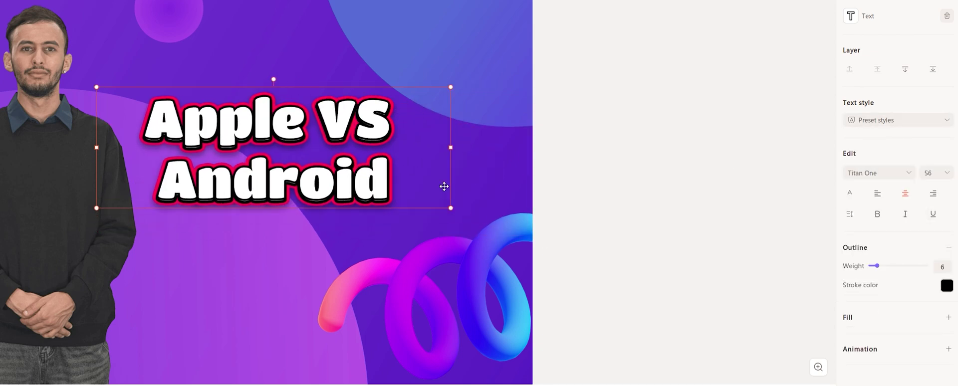
{"action": "left_click_drag", "start_coordinate": [373, 204], "coordinate": [370, 197]}
Step: Set the title outline weight to 8 and add a Zoom in entrance animation
{"action": "left_click", "coordinate": [632, 171]}
{"action": "double_click", "coordinate": [397, 159]}
{"action": "left_click_drag", "start_coordinate": [885, 269], "coordinate": [881, 274]}
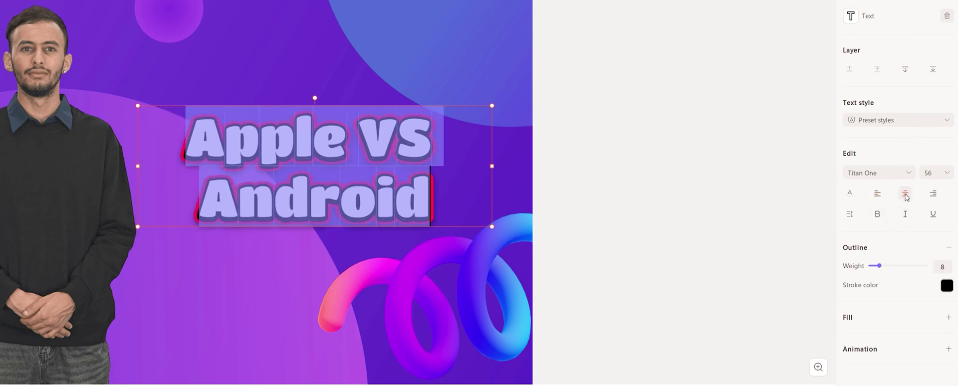
{"action": "left_click", "coordinate": [949, 349]}
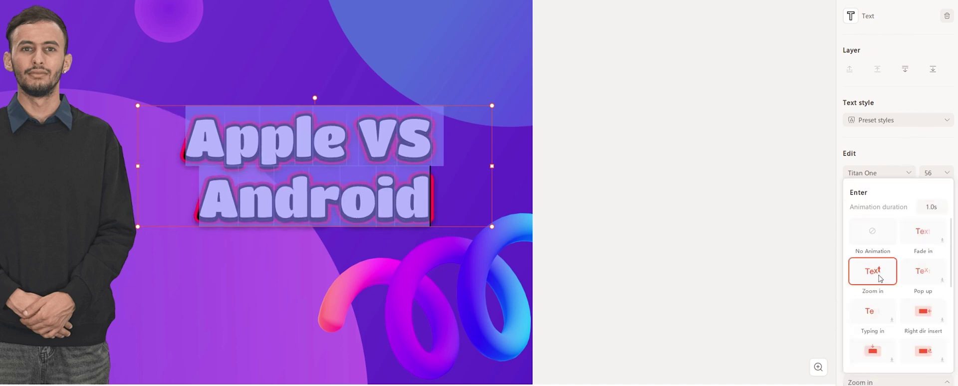
{"action": "left_click", "coordinate": [637, 297]}
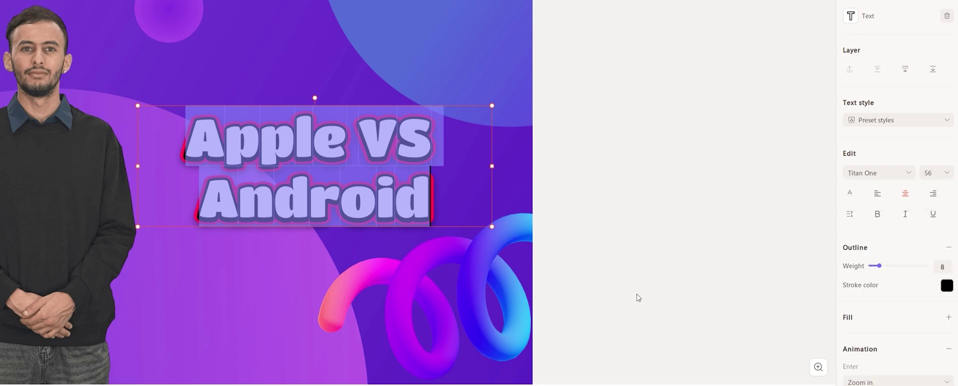
{"action": "left_click", "coordinate": [467, 294]}
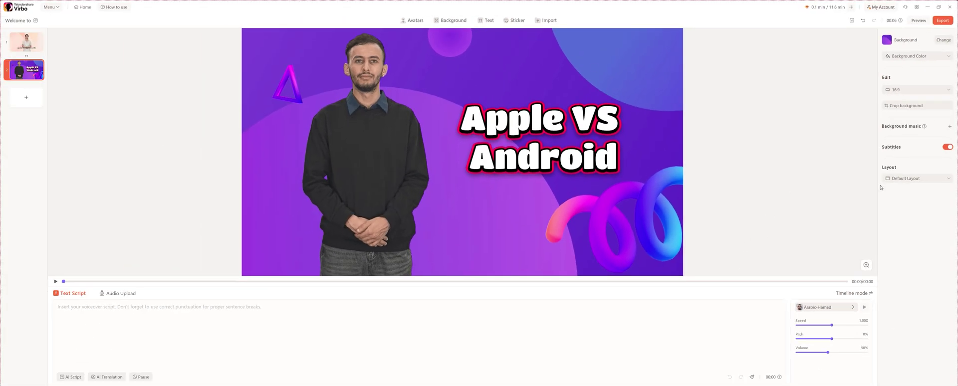
Step: Browse the Festival, Atmosphere, Border, Decoration and Emoji sticker collections
{"action": "left_click", "coordinate": [514, 20]}
{"action": "scroll", "coordinate": [454, 83], "scroll_direction": "down", "scroll_amount": 2}
{"action": "scroll", "coordinate": [454, 83], "scroll_direction": "down", "scroll_amount": 2}
{"action": "scroll", "coordinate": [434, 64], "scroll_direction": "up", "scroll_amount": 5}
{"action": "left_click", "coordinate": [418, 63]}
{"action": "left_click", "coordinate": [465, 63]}
{"action": "left_click", "coordinate": [512, 64]}
{"action": "left_click", "coordinate": [559, 63]}
{"action": "left_click", "coordinate": [598, 63]}
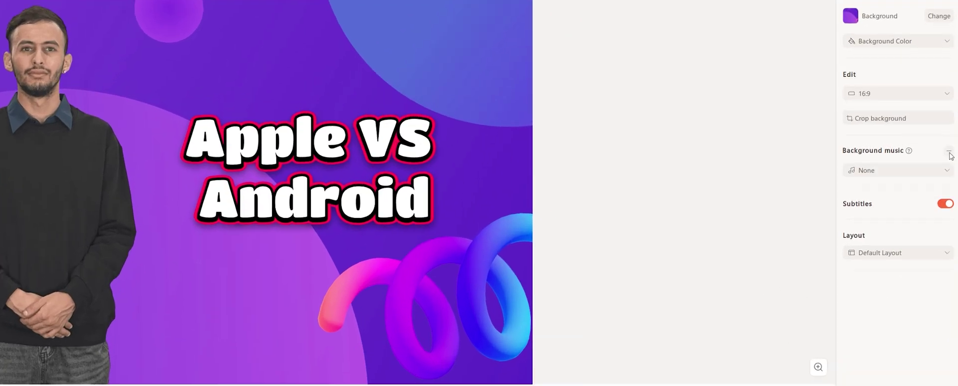
Step: Set the Soothing track Flow Shops as the background music
{"action": "left_click", "coordinate": [916, 172]}
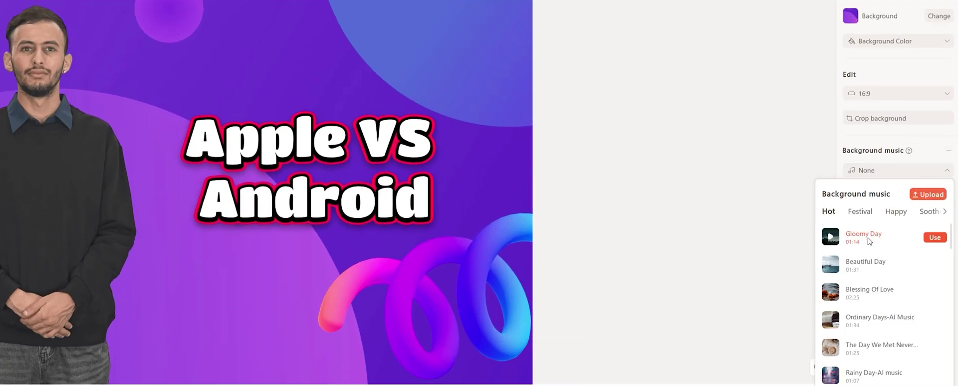
{"action": "scroll", "coordinate": [851, 255], "scroll_direction": "down", "scroll_amount": 3}
{"action": "scroll", "coordinate": [851, 255], "scroll_direction": "down", "scroll_amount": 3}
{"action": "scroll", "coordinate": [851, 255], "scroll_direction": "down", "scroll_amount": 3}
{"action": "scroll", "coordinate": [851, 255], "scroll_direction": "down", "scroll_amount": 2}
{"action": "left_click", "coordinate": [859, 211]}
{"action": "left_click", "coordinate": [889, 212]}
{"action": "left_click", "coordinate": [920, 211]}
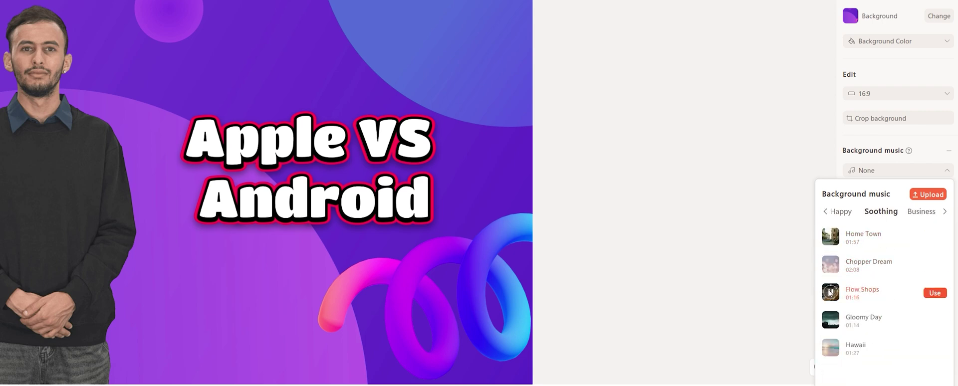
{"action": "left_click", "coordinate": [935, 294]}
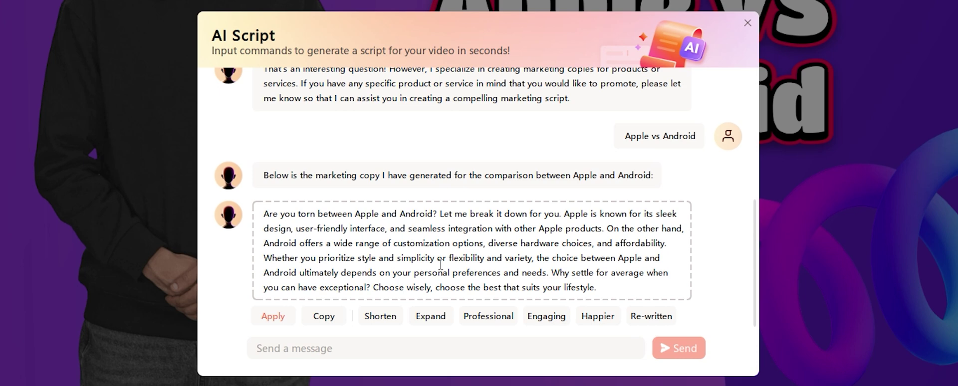
Step: Expand the AI Apple-vs-Android copy, make it Professional, and apply it to the script
{"action": "left_click", "coordinate": [429, 316]}
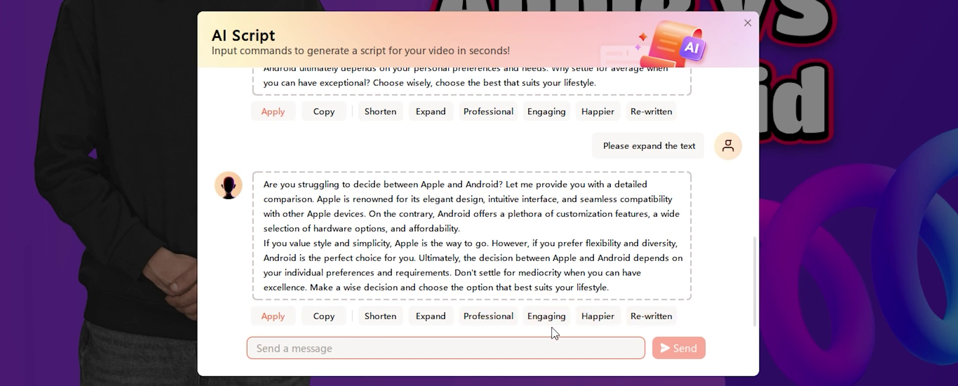
{"action": "left_click", "coordinate": [500, 322]}
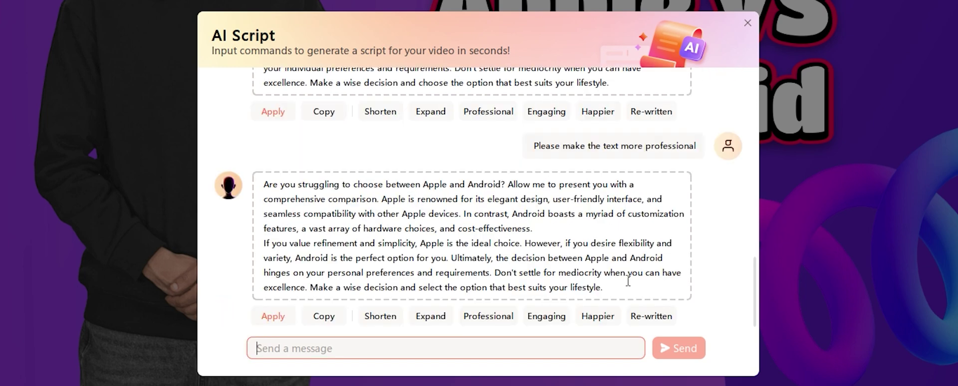
{"action": "left_click_drag", "start_coordinate": [627, 285], "coordinate": [264, 184]}
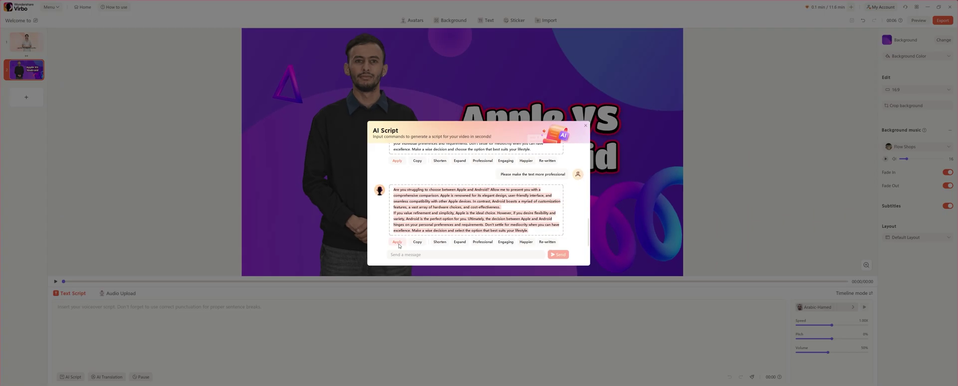
{"action": "left_click", "coordinate": [397, 242]}
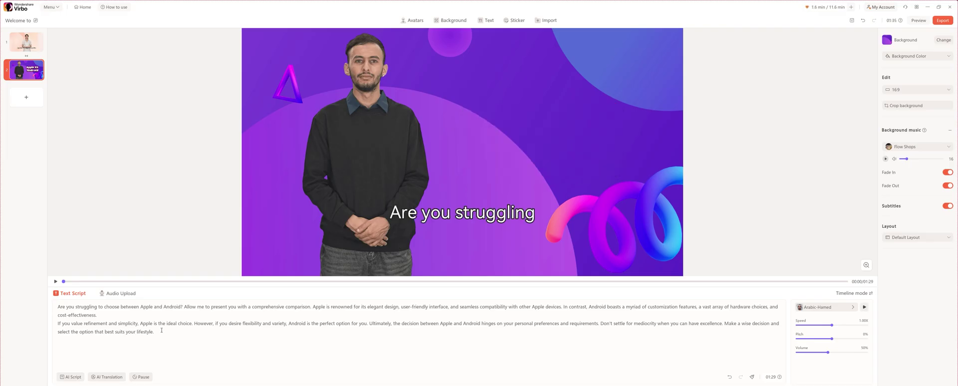
Step: Delete the script's second paragraph and preview the avatar narrating the rest
{"action": "left_click_drag", "start_coordinate": [119, 333], "coordinate": [57, 327]}
{"action": "key", "text": "ctrl+c"}
{"action": "key", "text": "Delete"}
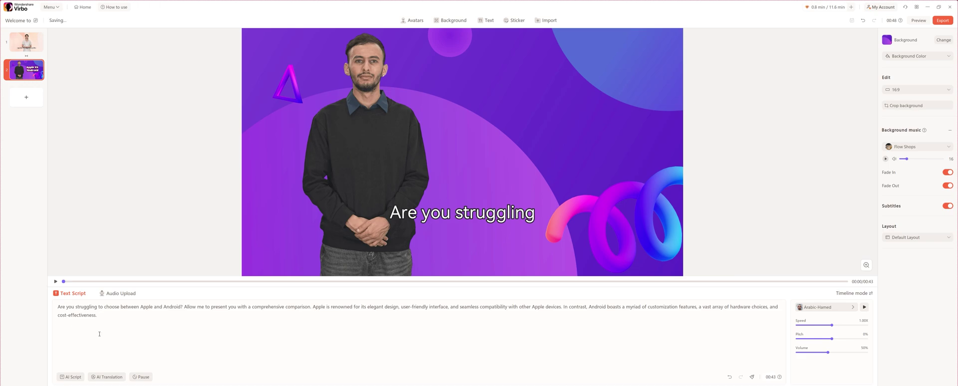
{"action": "left_click", "coordinate": [55, 281]}
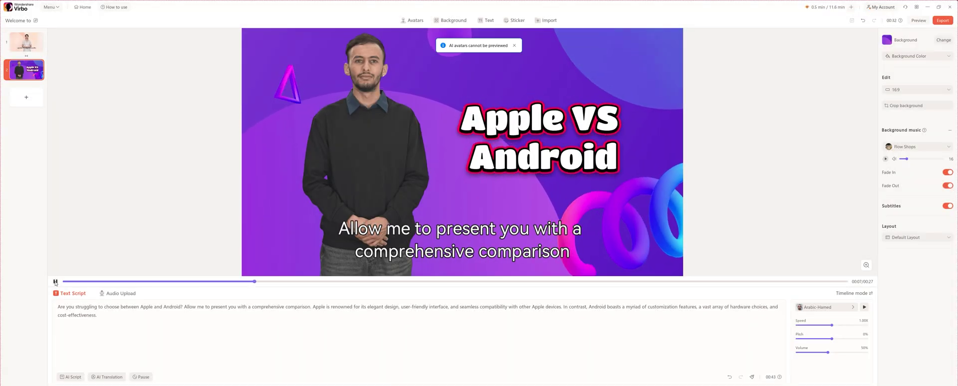
{"action": "left_click", "coordinate": [55, 281]}
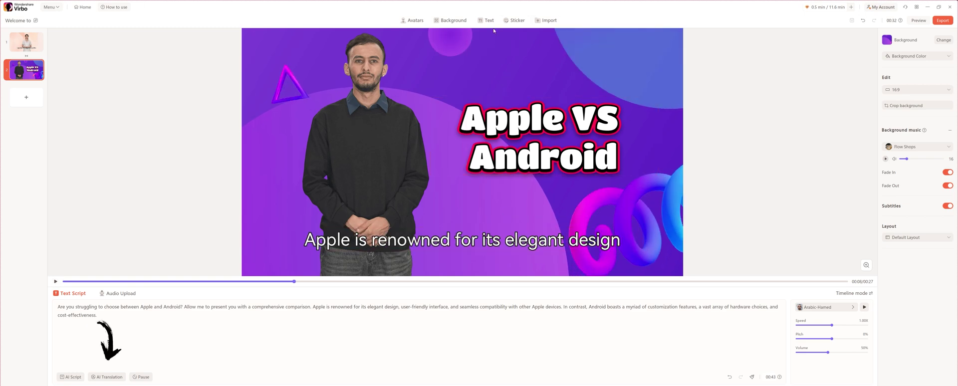
{"action": "left_click", "coordinate": [106, 377]}
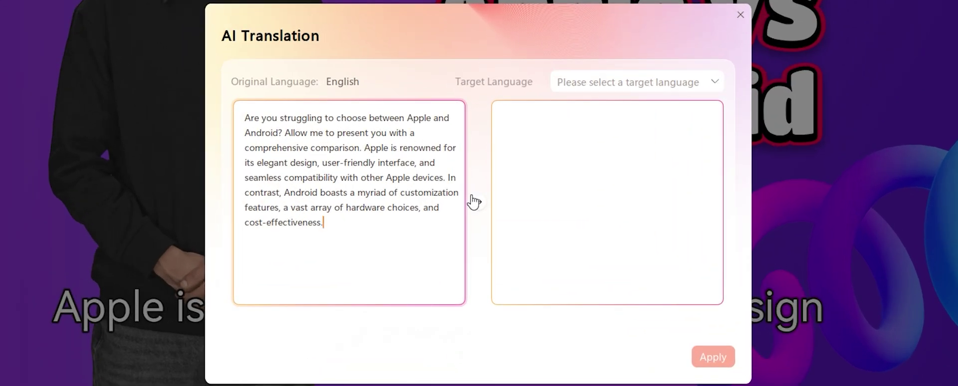
{"action": "left_click_drag", "start_coordinate": [339, 224], "coordinate": [244, 120]}
{"action": "left_click", "coordinate": [677, 82]}
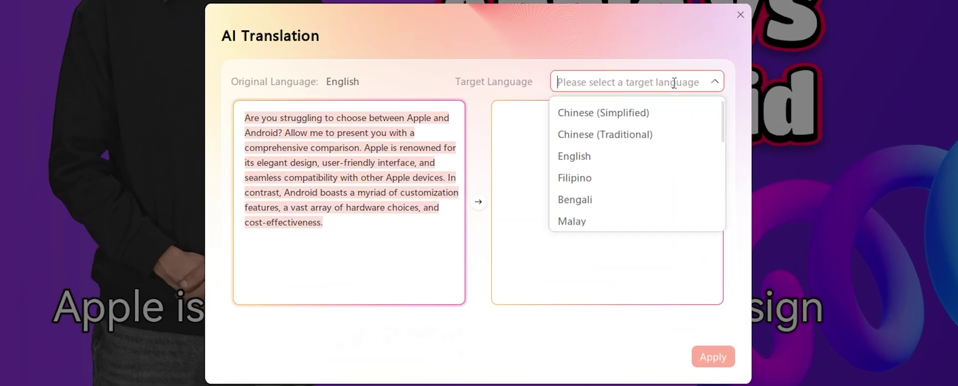
{"action": "type", "text": "hindi"}
{"action": "left_click", "coordinate": [588, 114]}
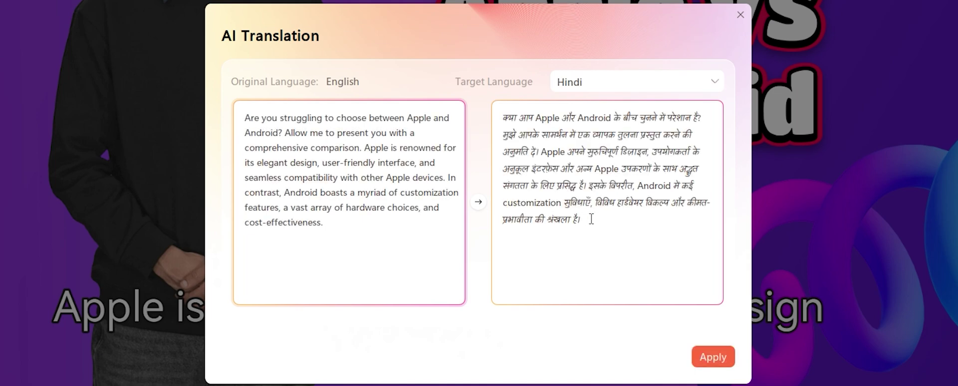
{"action": "left_click_drag", "start_coordinate": [591, 220], "coordinate": [502, 119]}
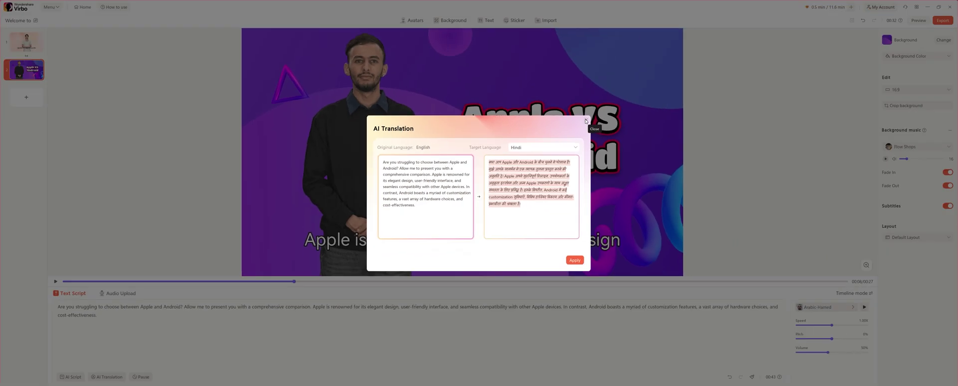
{"action": "left_click", "coordinate": [586, 121]}
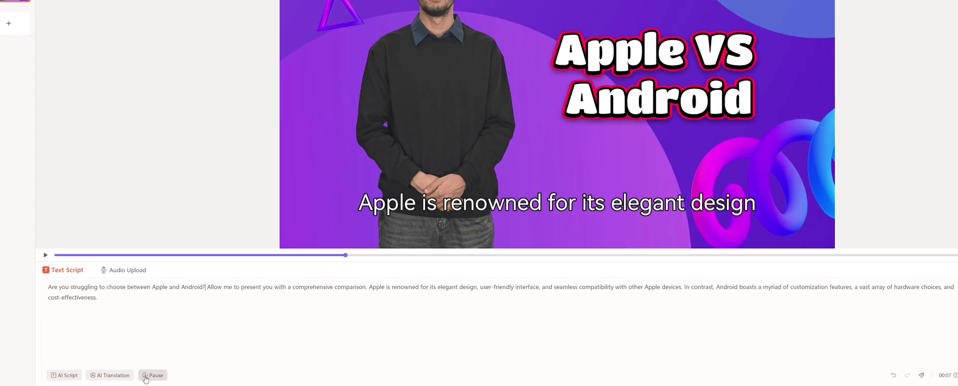
Step: Add 0.5s pauses between script sentences, then switch to uploading an audio file
{"action": "left_click", "coordinate": [140, 377]}
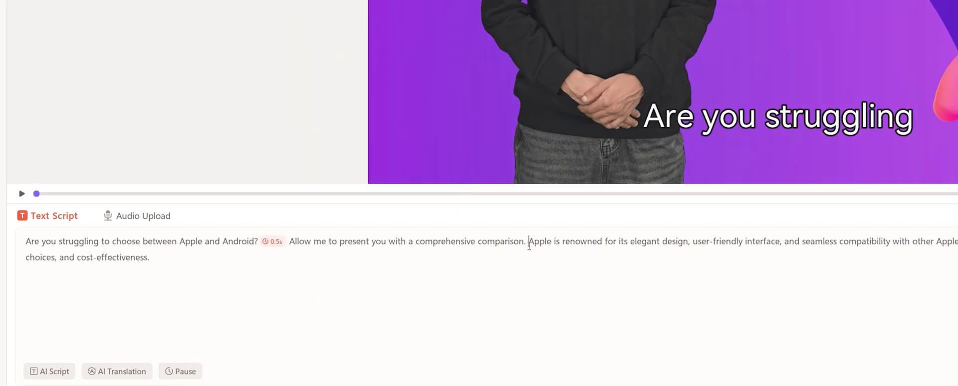
{"action": "left_click", "coordinate": [182, 374]}
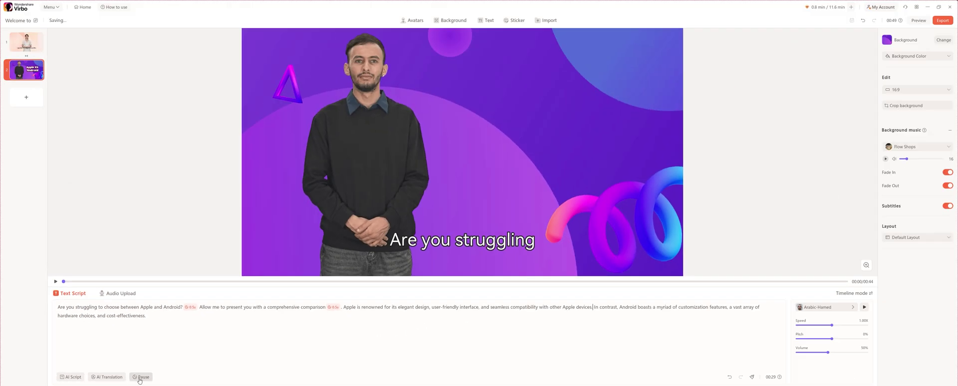
{"action": "left_click", "coordinate": [140, 379]}
{"action": "left_click", "coordinate": [140, 379]}
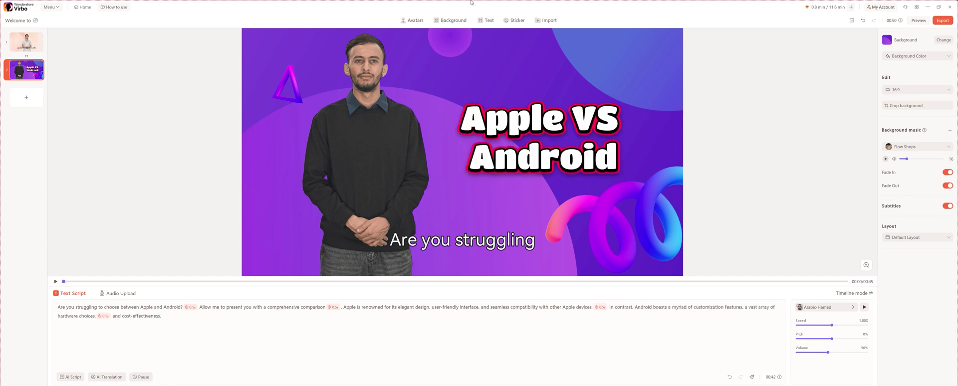
{"action": "left_click", "coordinate": [122, 295]}
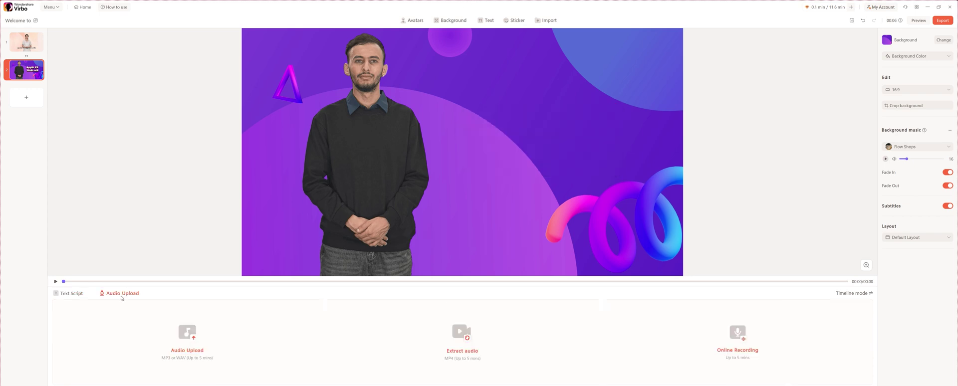
{"action": "left_click", "coordinate": [198, 337]}
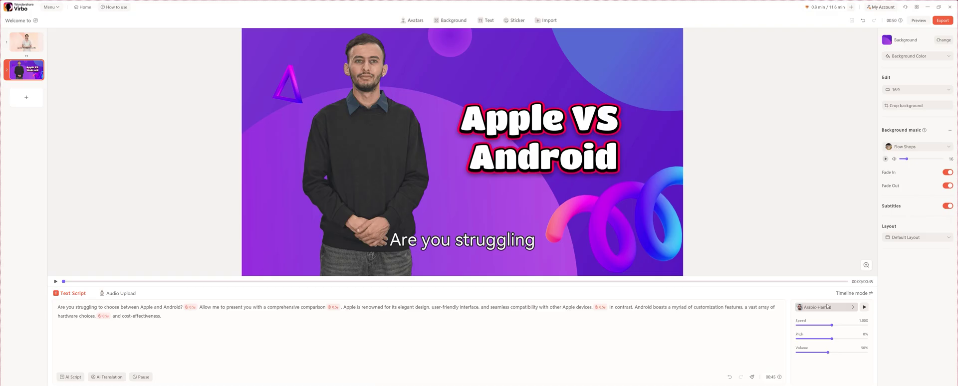
Step: Filter the voice list to English, male, Product Reviews voices that support inserted pauses
{"action": "left_click", "coordinate": [837, 308]}
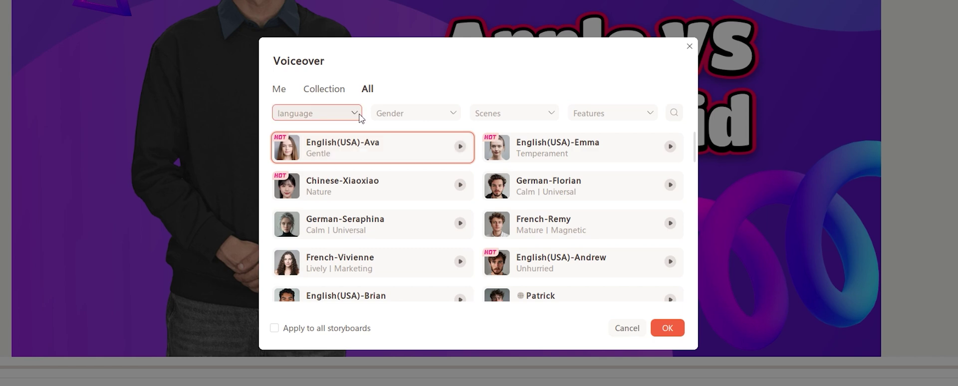
{"action": "left_click", "coordinate": [414, 153]}
{"action": "left_click", "coordinate": [299, 155]}
{"action": "left_click", "coordinate": [421, 115]}
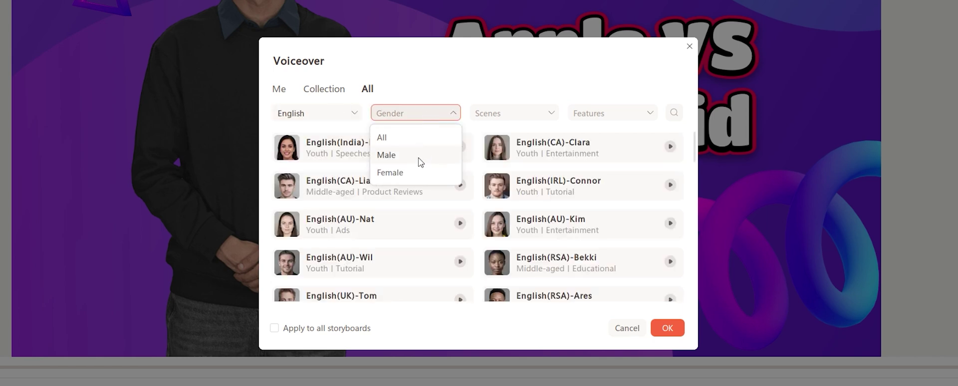
{"action": "left_click", "coordinate": [399, 155]}
{"action": "left_click", "coordinate": [543, 110]}
{"action": "left_click", "coordinate": [520, 190]}
{"action": "left_click", "coordinate": [619, 116]}
{"action": "left_click", "coordinate": [615, 136]}
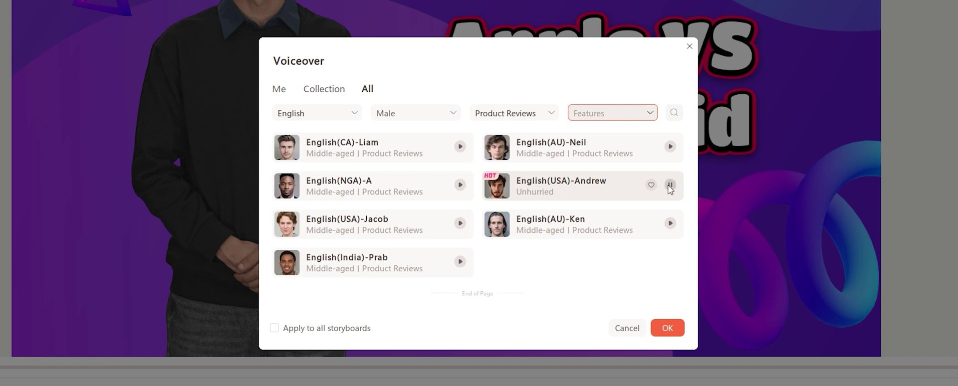
Step: Preview voice samples and confirm English(India)-Prab as the narration voice
{"action": "left_click", "coordinate": [671, 224]}
{"action": "left_click", "coordinate": [461, 262]}
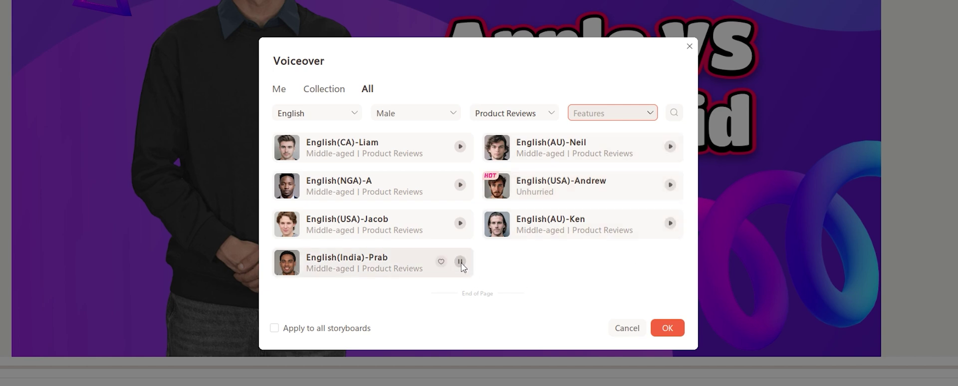
{"action": "left_click", "coordinate": [461, 224]}
{"action": "left_click", "coordinate": [434, 265]}
{"action": "left_click", "coordinate": [668, 328]}
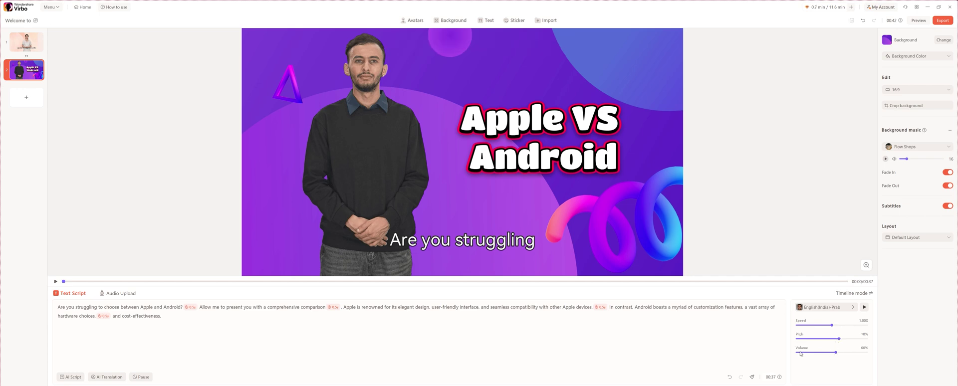
Step: Select the video's subtitle, then start exporting the Apple VS Android video
{"action": "left_click", "coordinate": [499, 240]}
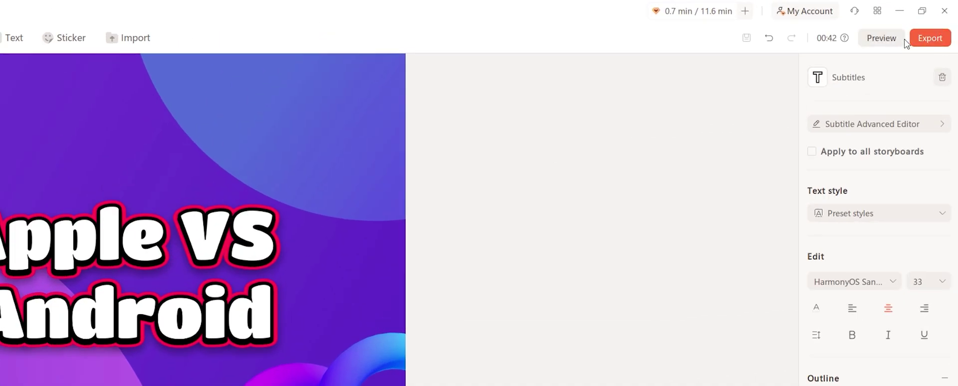
{"action": "left_click", "coordinate": [928, 39]}
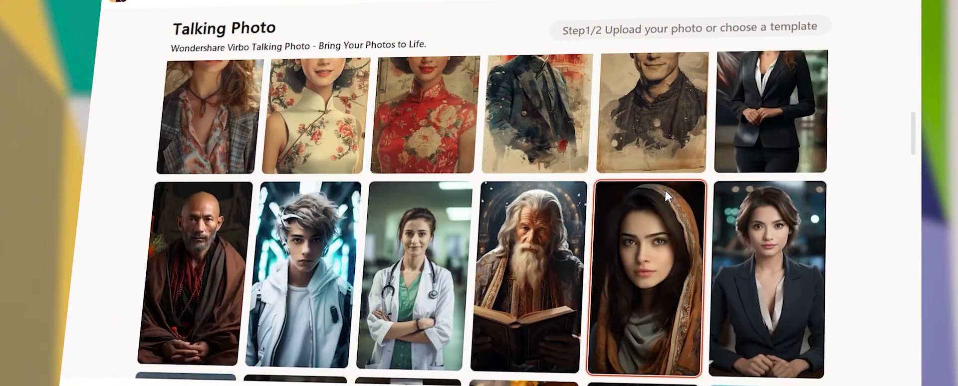
Step: Choose a photo template from the Talking Photo gallery
{"action": "scroll", "coordinate": [665, 189], "scroll_direction": "down", "scroll_amount": 5}
{"action": "scroll", "coordinate": [626, 192], "scroll_direction": "down", "scroll_amount": 5}
{"action": "scroll", "coordinate": [621, 192], "scroll_direction": "down", "scroll_amount": 3}
{"action": "scroll", "coordinate": [621, 192], "scroll_direction": "down", "scroll_amount": 3}
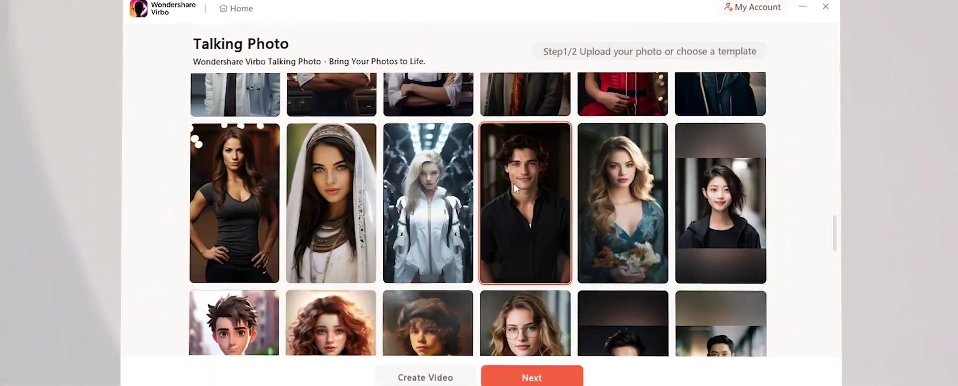
{"action": "left_click", "coordinate": [549, 377]}
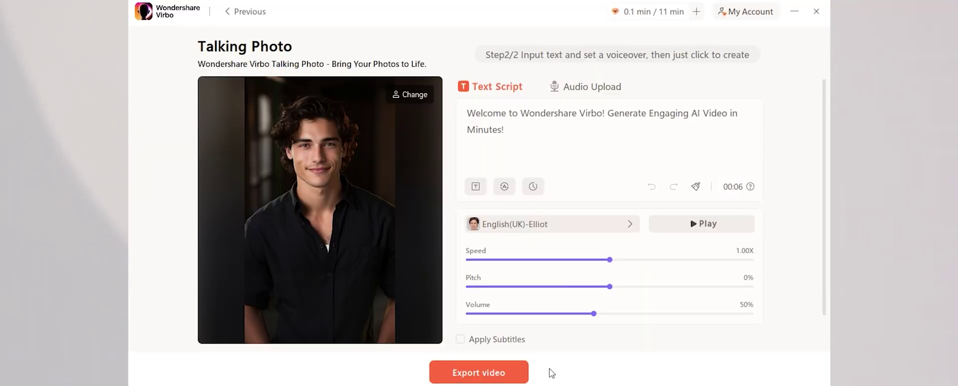
Step: Replace the script with the Apple versus Android comparison, trimming the extra sentences
{"action": "left_click", "coordinate": [738, 171]}
{"action": "key", "text": "ctrl+a"}
{"action": "key", "text": "ctrl+v"}
{"action": "key", "text": "BackSpace"}
{"action": "left_click_drag", "start_coordinate": [737, 171], "coordinate": [467, 131]}
{"action": "key", "text": "BackSpace"}
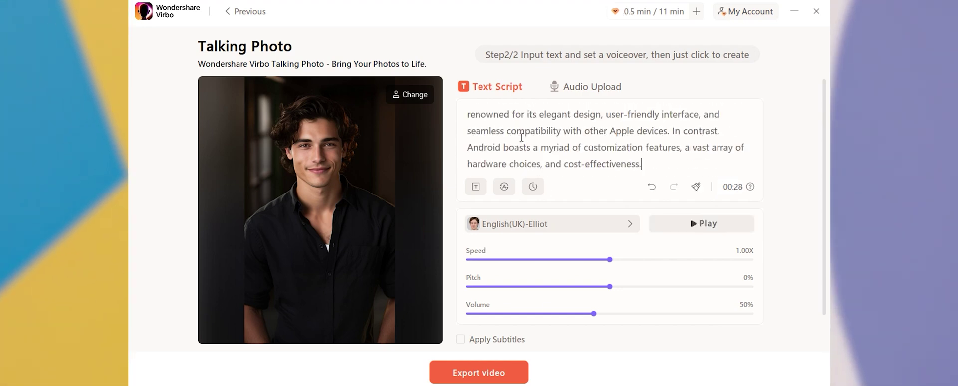
Step: Set the English(USA)-Soda voice, turn on subtitles, and preview the narration
{"action": "left_click", "coordinate": [625, 226]}
{"action": "scroll", "coordinate": [412, 211], "scroll_direction": "down", "scroll_amount": 3}
{"action": "left_click", "coordinate": [460, 250]}
{"action": "left_click", "coordinate": [402, 293]}
{"action": "left_click", "coordinate": [668, 329]}
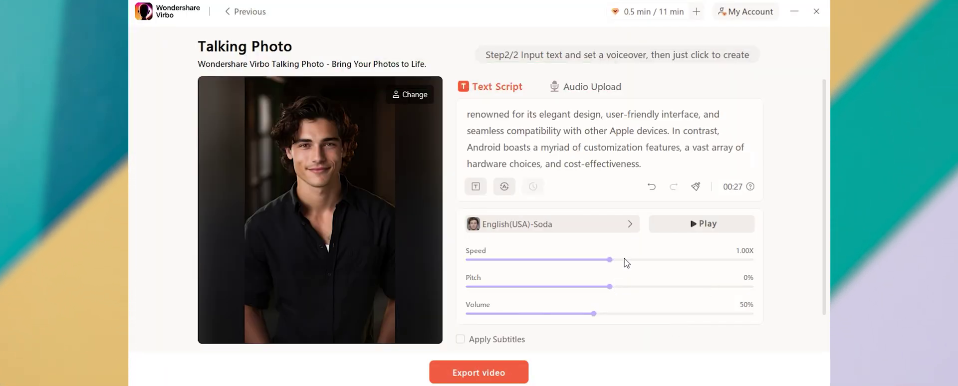
{"action": "left_click", "coordinate": [460, 340]}
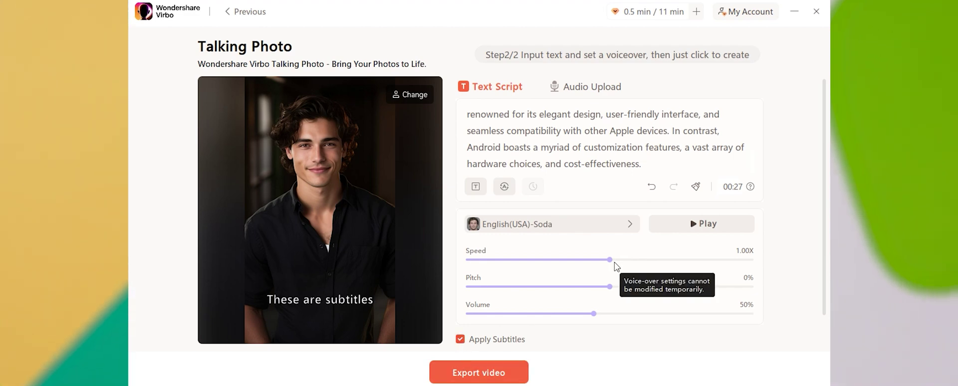
{"action": "left_click", "coordinate": [717, 226]}
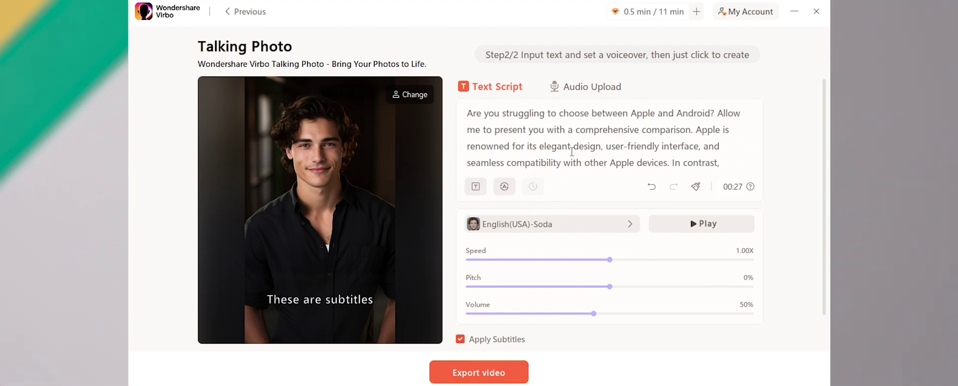
{"action": "left_click", "coordinate": [718, 226]}
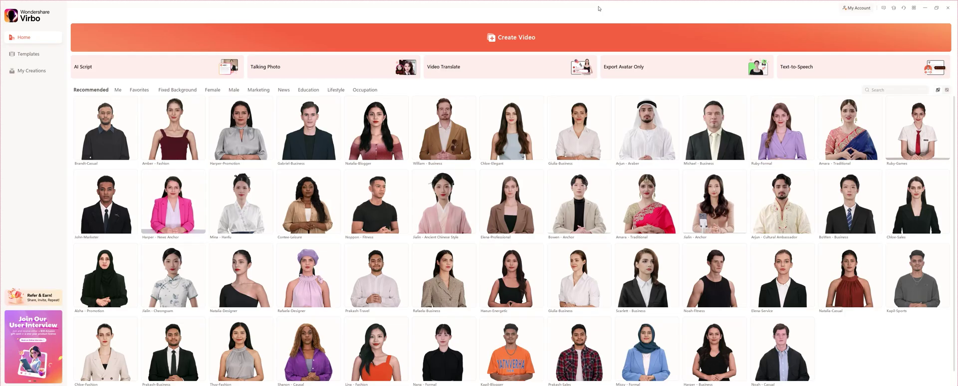
Step: In Video Translate, browse the language lists and switch off translation subtitles
{"action": "left_click", "coordinate": [509, 66]}
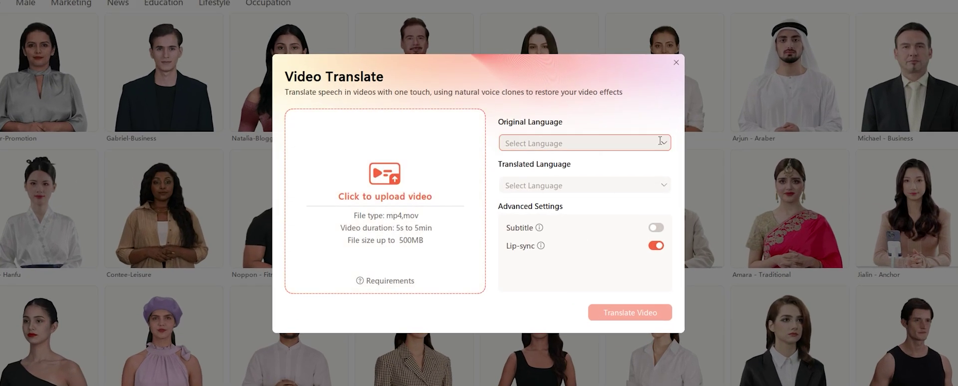
{"action": "left_click", "coordinate": [660, 142]}
{"action": "scroll", "coordinate": [663, 200], "scroll_direction": "down", "scroll_amount": 2}
{"action": "left_click", "coordinate": [667, 149]}
{"action": "left_click", "coordinate": [648, 185]}
{"action": "scroll", "coordinate": [597, 250], "scroll_direction": "down", "scroll_amount": 2}
{"action": "scroll", "coordinate": [597, 259], "scroll_direction": "down", "scroll_amount": 3}
{"action": "left_click", "coordinate": [637, 104]}
{"action": "left_click", "coordinate": [656, 227]}
Step: Upload a video and set translation from English to Hindi
{"action": "left_click", "coordinate": [385, 196]}
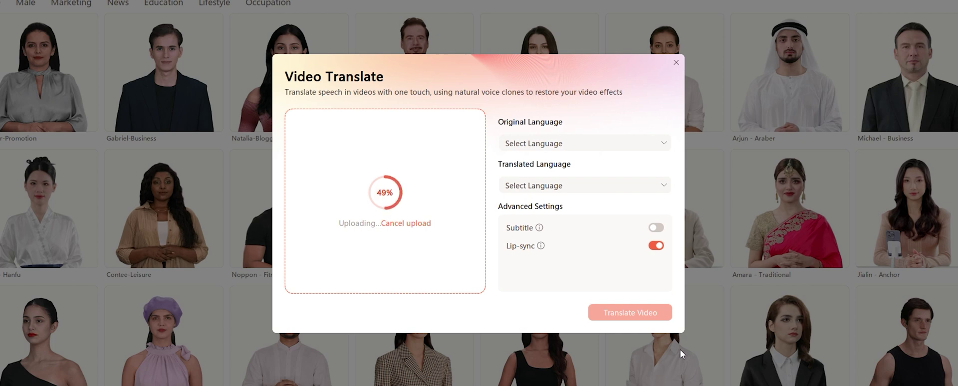
{"action": "left_click", "coordinate": [667, 143]}
{"action": "left_click", "coordinate": [543, 182]}
{"action": "left_click", "coordinate": [609, 185]}
{"action": "left_click", "coordinate": [579, 241]}
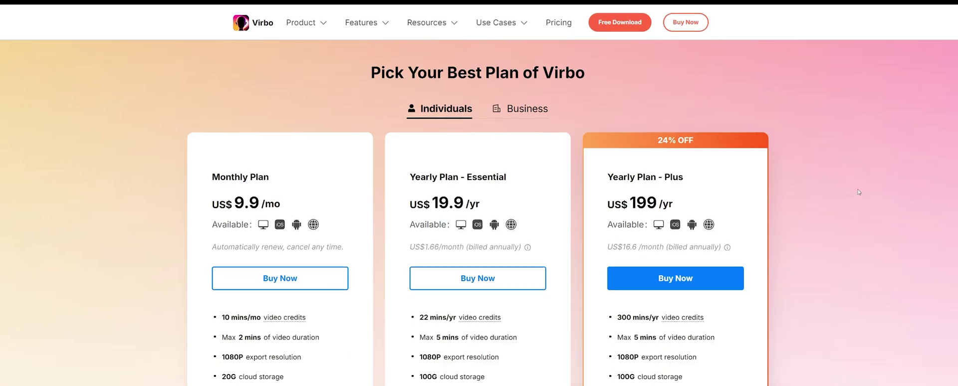
Step: Compare the Monthly, Yearly Essential (22 mins/yr) and Yearly Plus (300 mins/yr) plans' prices and features
{"action": "scroll", "coordinate": [857, 192], "scroll_direction": "down", "scroll_amount": 2}
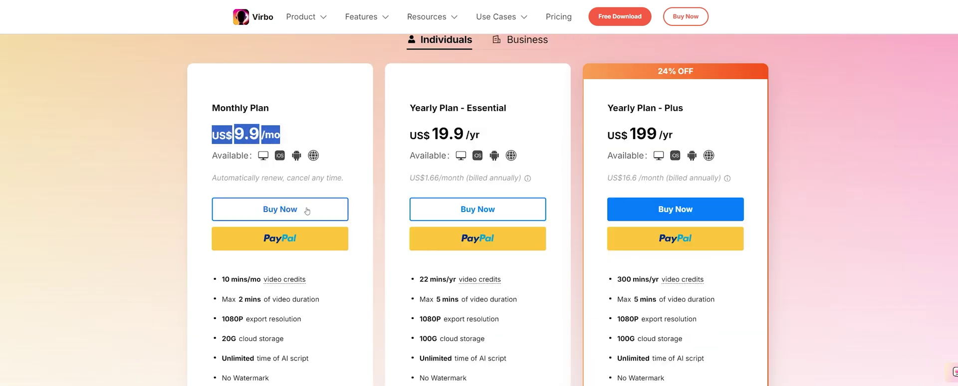
{"action": "scroll", "coordinate": [306, 211], "scroll_direction": "down", "scroll_amount": 1}
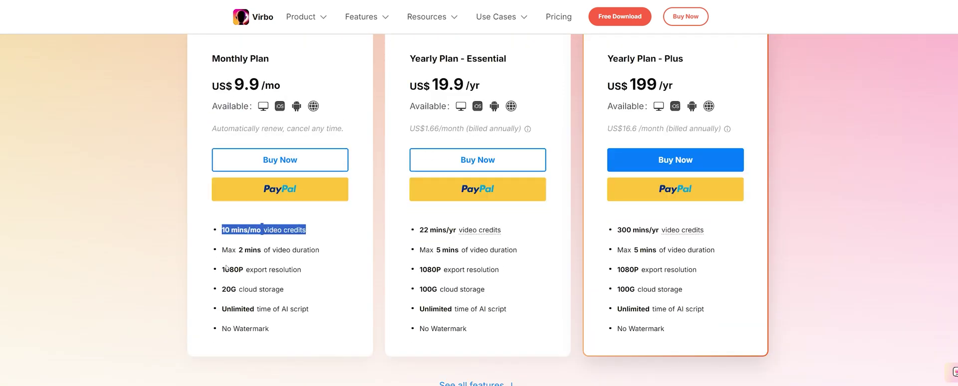
{"action": "left_click_drag", "start_coordinate": [284, 289], "coordinate": [226, 290]}
{"action": "scroll", "coordinate": [456, 259], "scroll_direction": "up", "scroll_amount": 1}
{"action": "left_click_drag", "start_coordinate": [410, 108], "coordinate": [457, 109]}
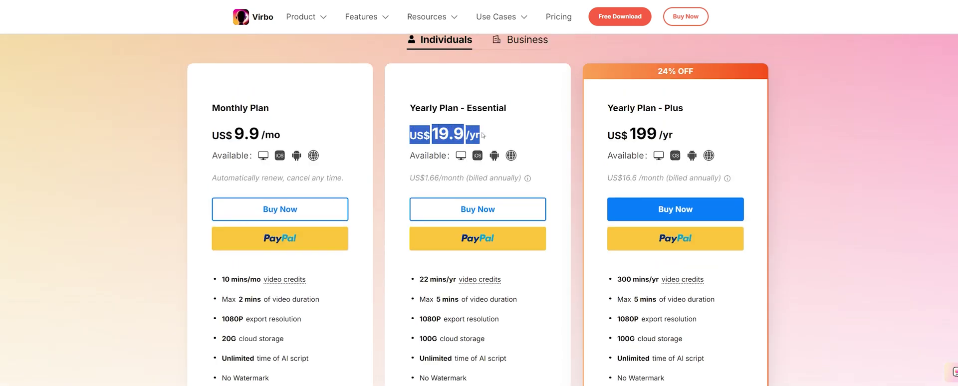
{"action": "left_click_drag", "start_coordinate": [420, 277], "coordinate": [501, 280]}
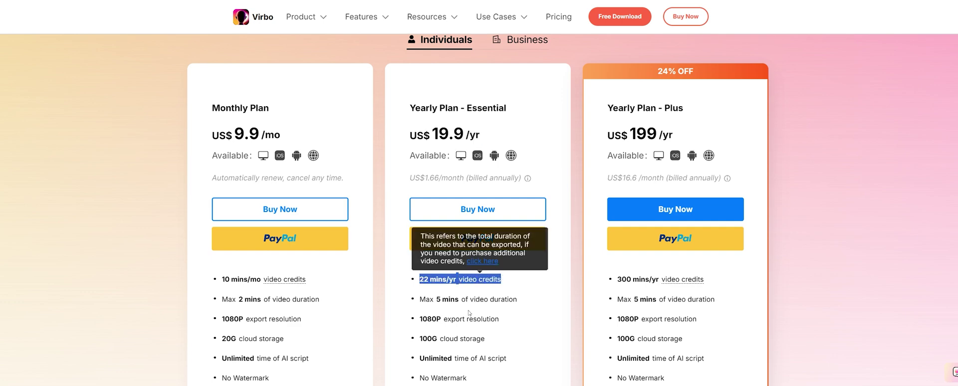
{"action": "left_click", "coordinate": [420, 339]}
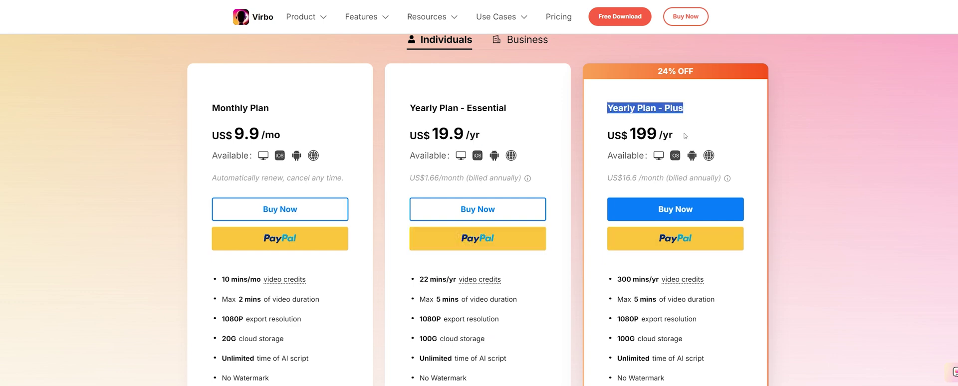
{"action": "left_click_drag", "start_coordinate": [656, 136], "coordinate": [612, 135]}
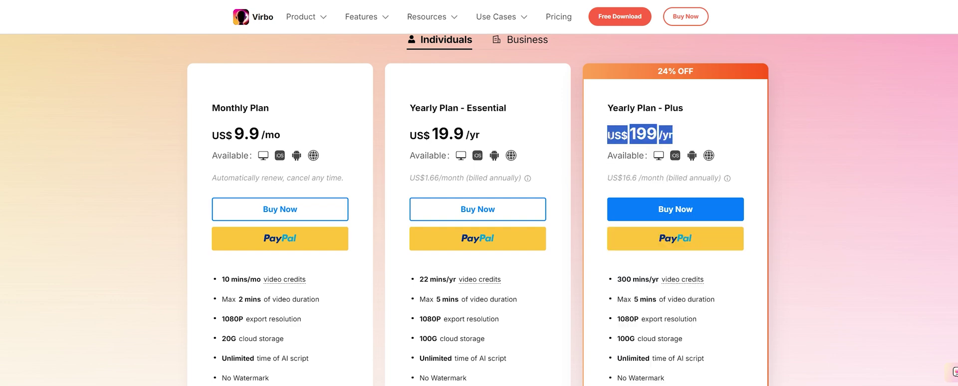
{"action": "scroll", "coordinate": [700, 198], "scroll_direction": "down", "scroll_amount": 3}
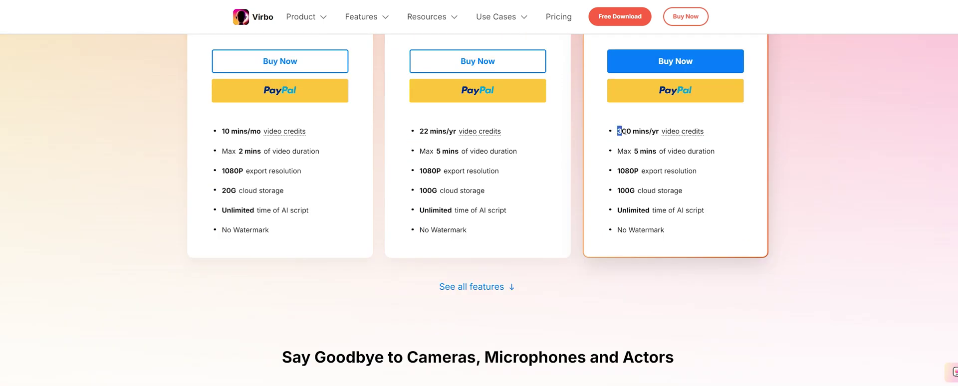
{"action": "left_click_drag", "start_coordinate": [642, 132], "coordinate": [703, 136]}
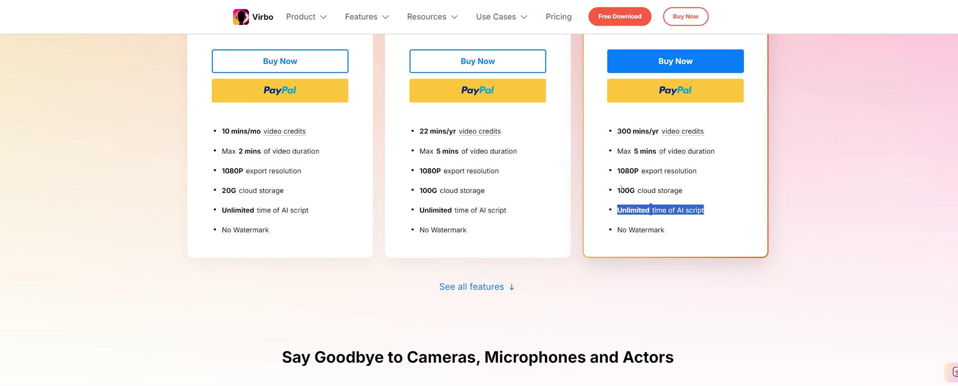
{"action": "left_click_drag", "start_coordinate": [617, 190], "coordinate": [682, 191]}
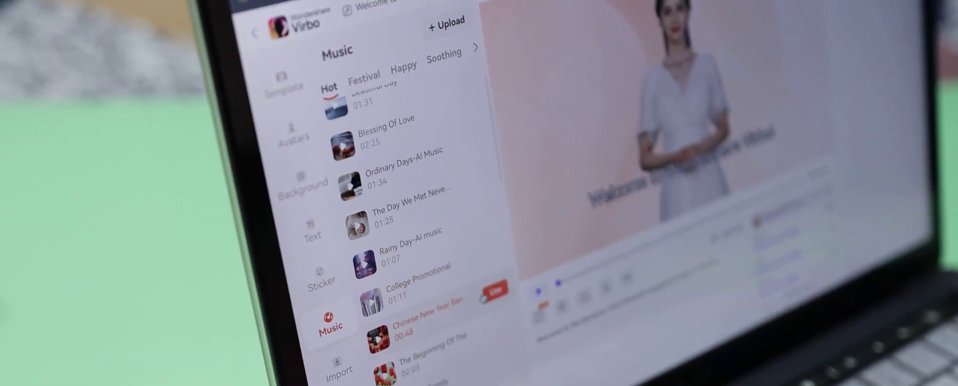
Step: Scroll the music library down to tracks like Chinese Chime, China Market and Lovers Room
{"action": "scroll", "coordinate": [483, 297], "scroll_direction": "down", "scroll_amount": 1}
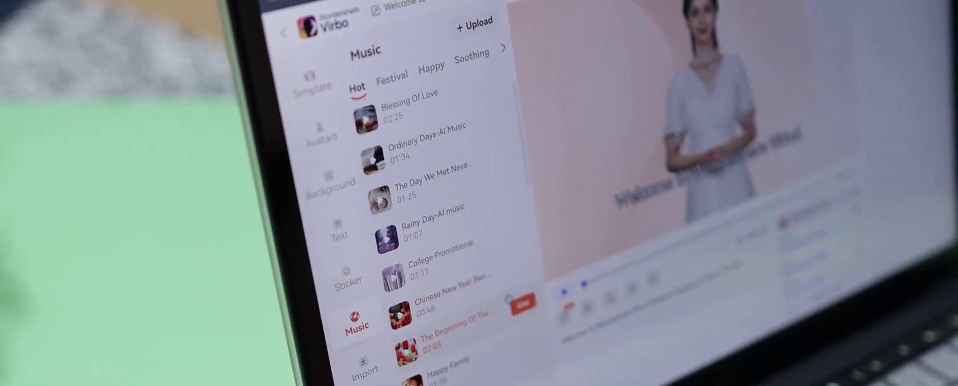
{"action": "scroll", "coordinate": [509, 298], "scroll_direction": "down", "scroll_amount": 2}
{"action": "scroll", "coordinate": [509, 299], "scroll_direction": "down", "scroll_amount": 2}
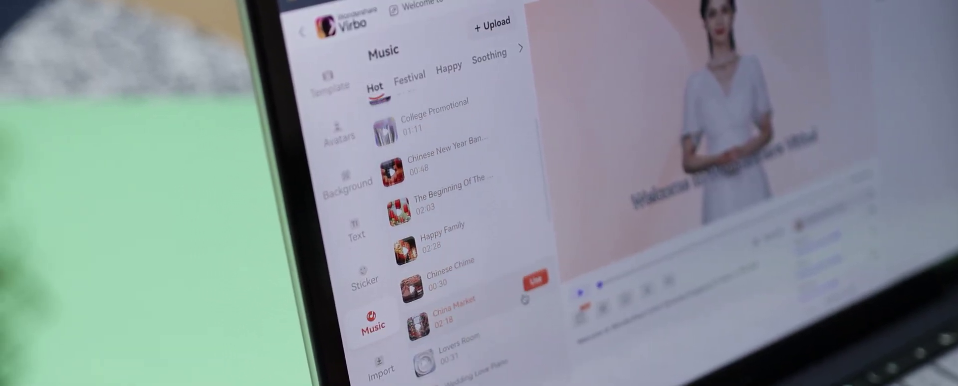